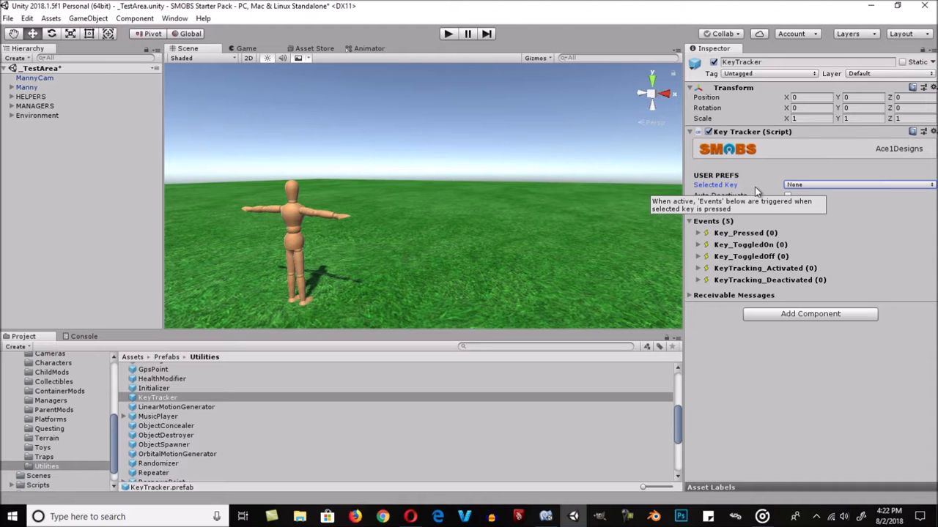
Step: Examine the entries of each of the KeyTracker prefab's five events, from Key_Pressed through KeyTracking_Deactivated
mouse_move(759, 201)
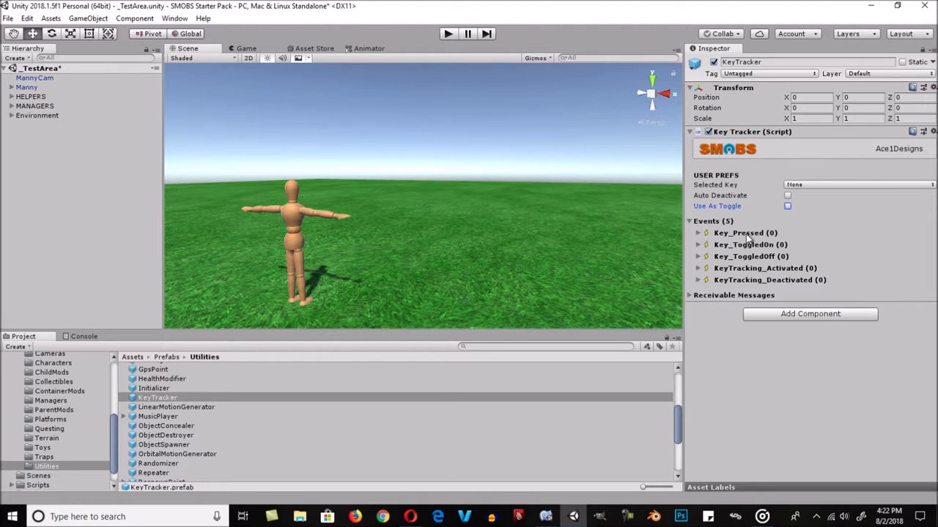
click(697, 233)
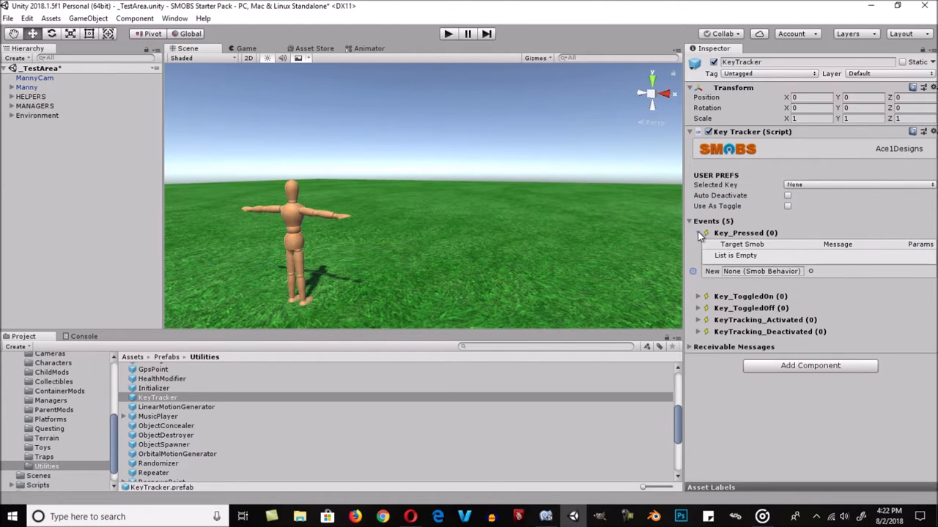
click(697, 233)
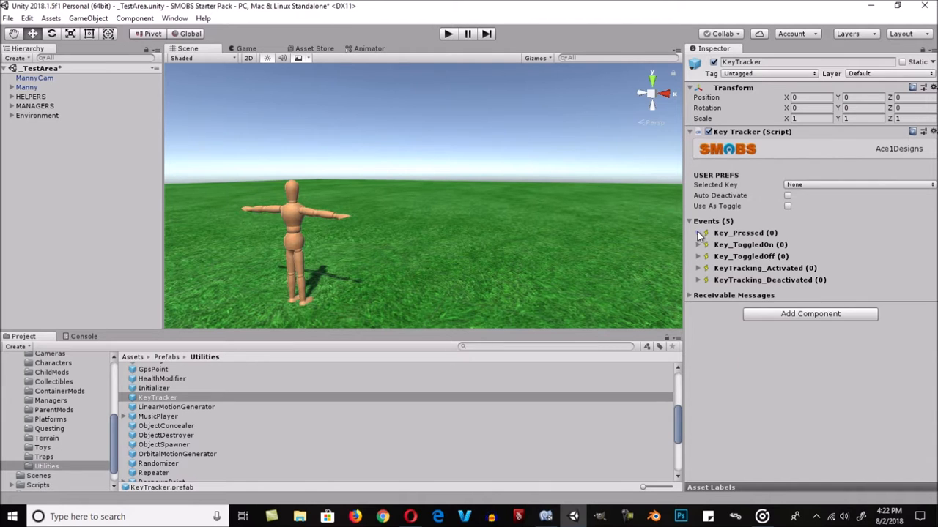
click(698, 245)
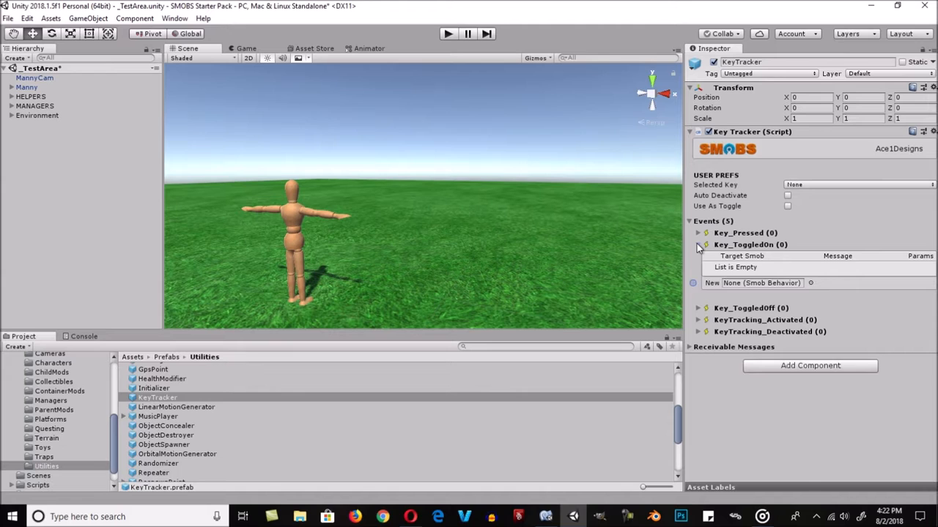
click(697, 245)
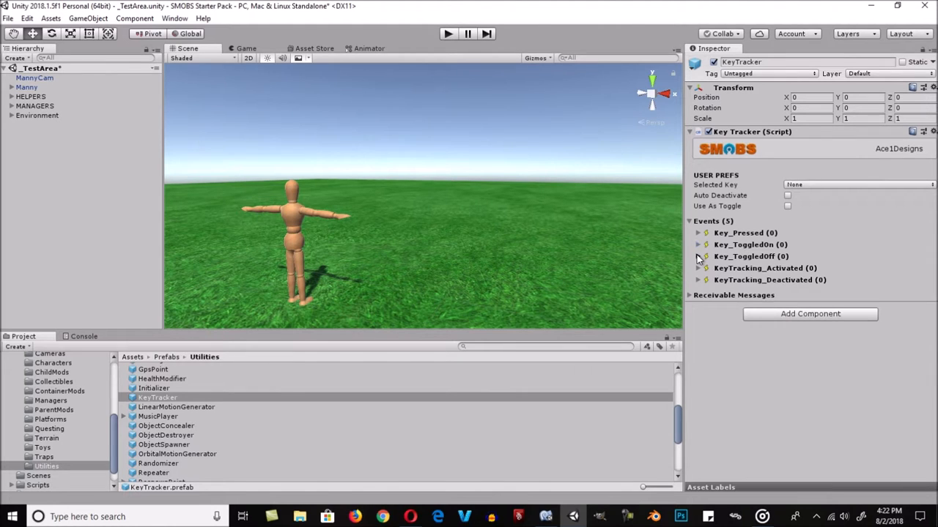
click(697, 256)
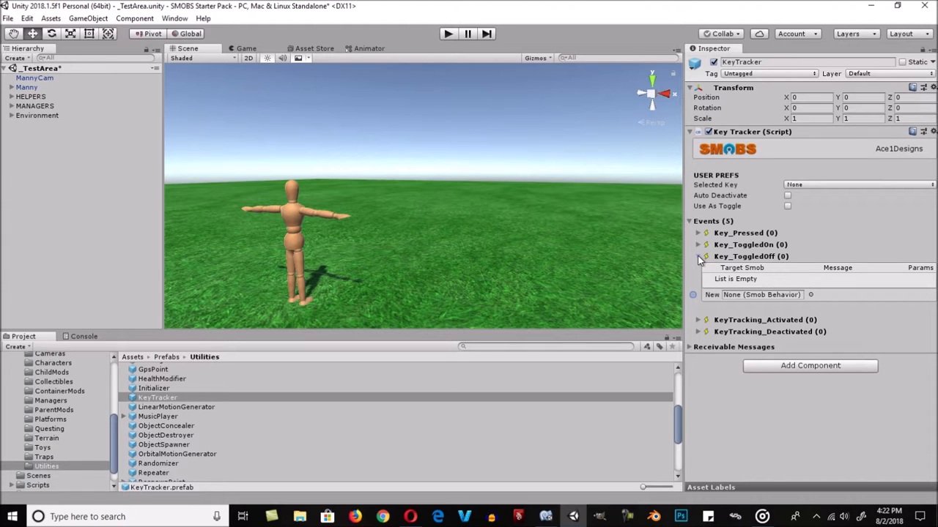
click(697, 256)
click(698, 268)
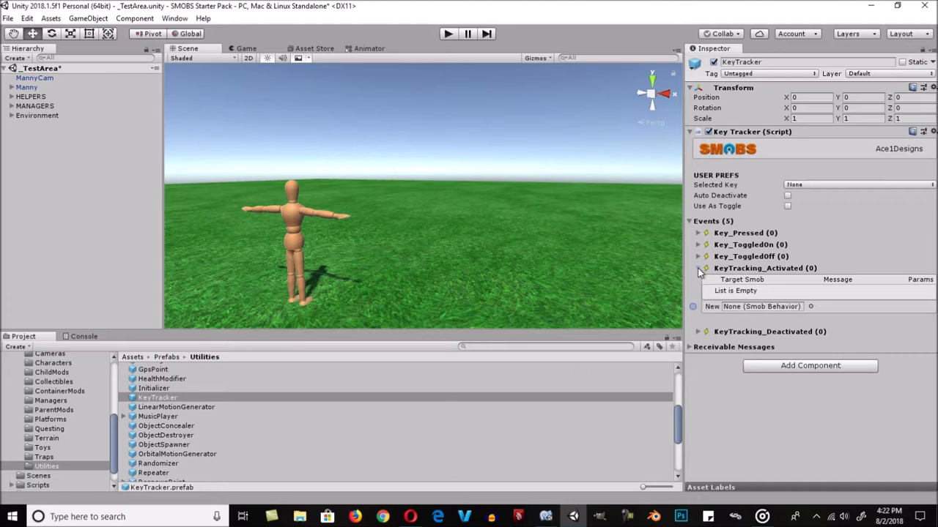
click(698, 268)
click(698, 279)
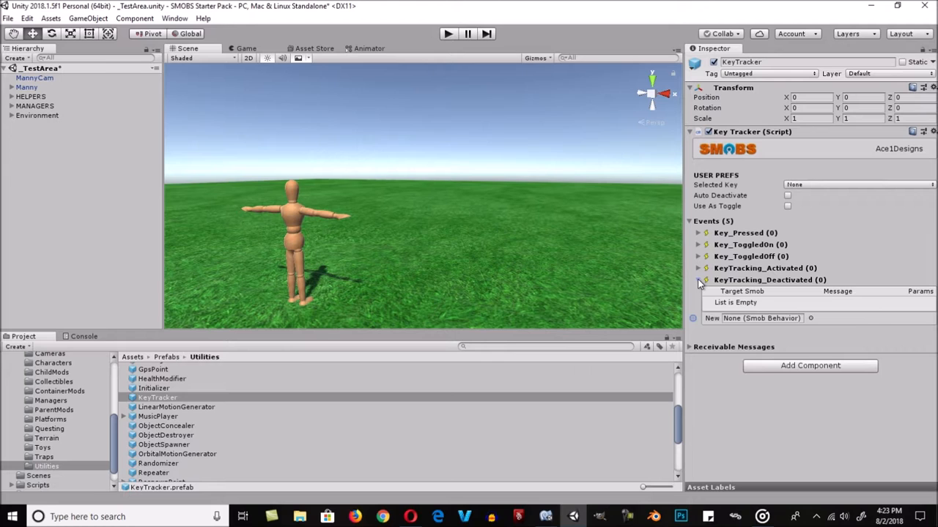
click(698, 280)
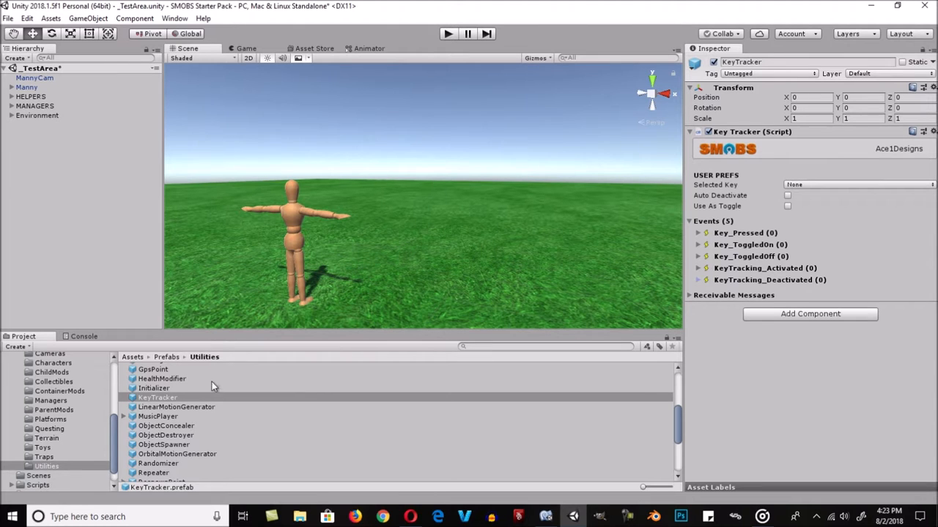
Step: Add the KeyTracker prefab to the scene, with B as its selected key and Use As Toggle enabled
drag(212, 399, 86, 198)
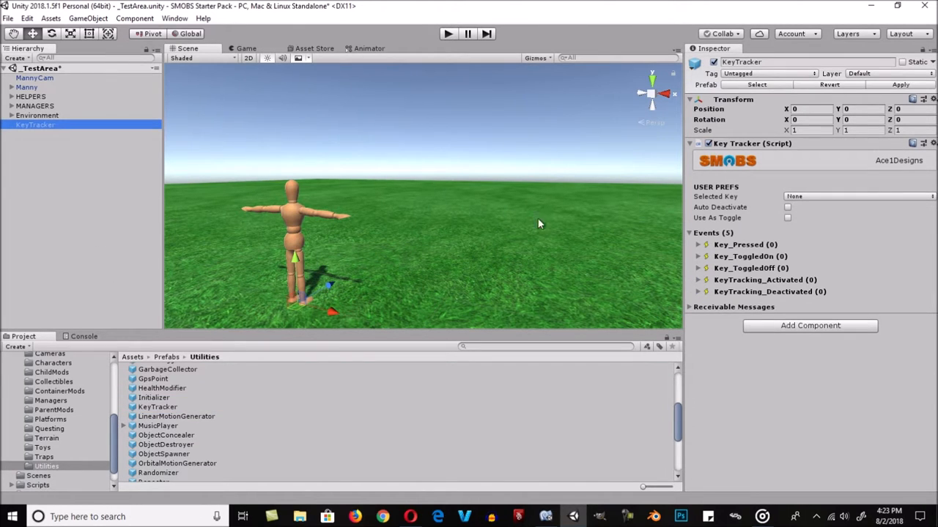
click(793, 197)
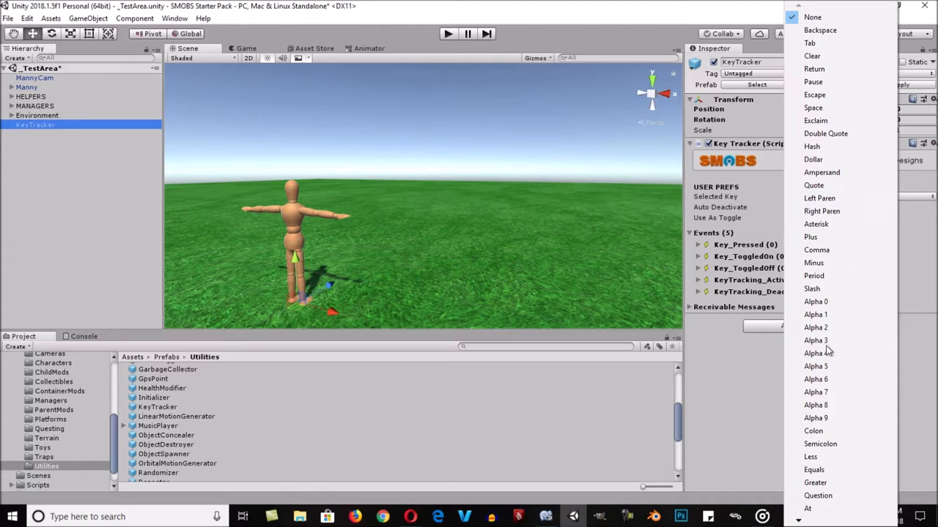
mouse_move(799, 520)
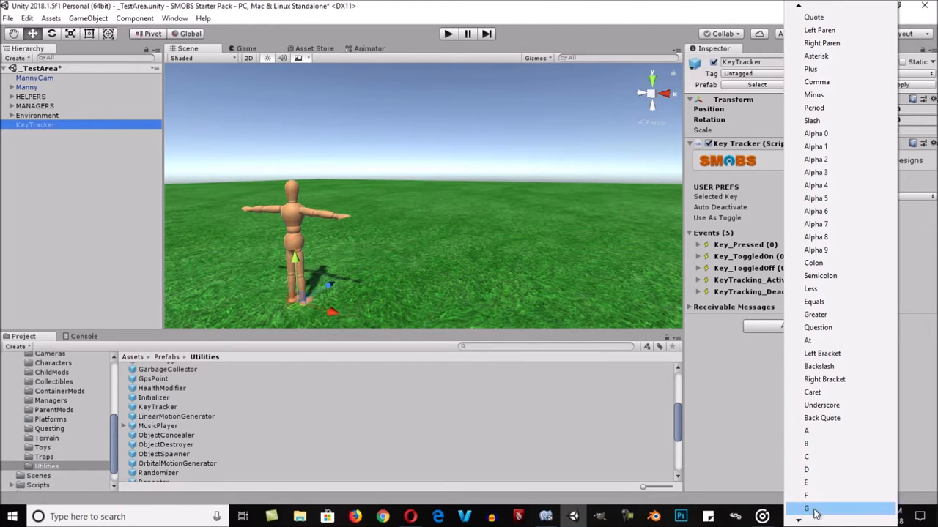
click(817, 446)
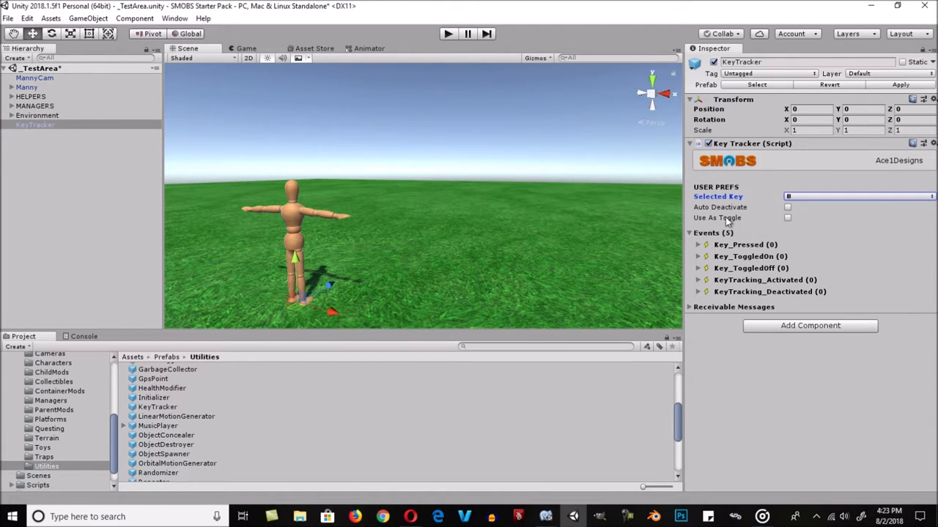
click(787, 218)
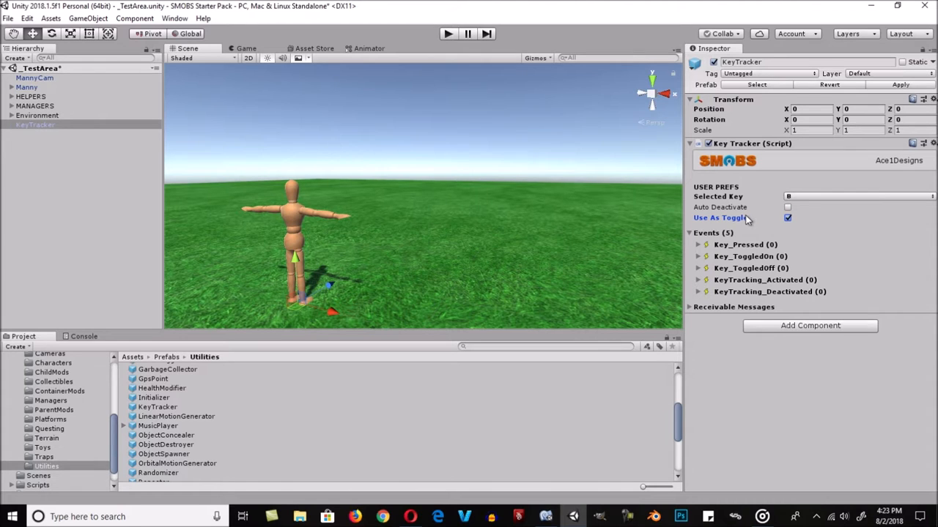
Step: Add the SlowMotionCreator prefab to the scene and set its Slow Motion Speed to 20
scroll(184, 430, down, 5)
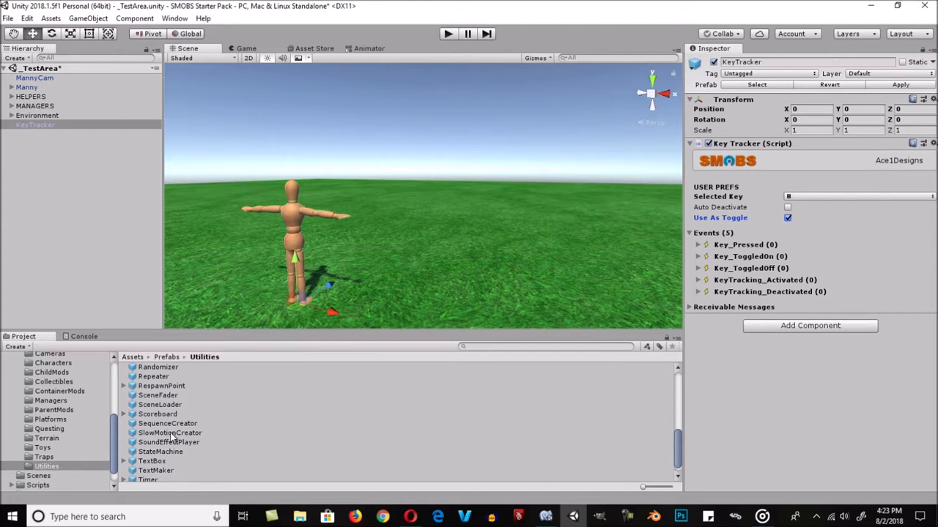
drag(187, 437, 119, 258)
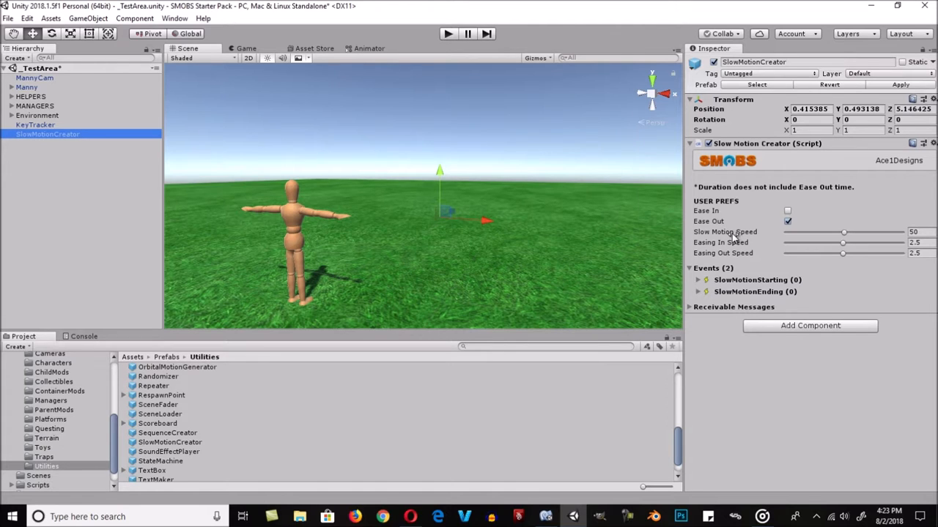
click(762, 232)
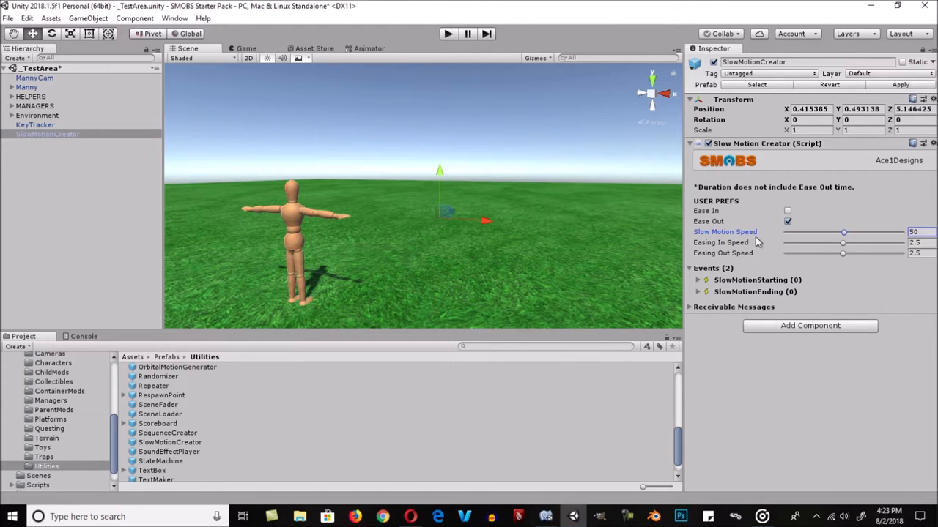
click(920, 232)
text(20)
Step: Make KeyTracker's Key_ToggledOn event send StartSlowMotion to SlowMotionCreator with a sloMoDuration of 1000
click(51, 126)
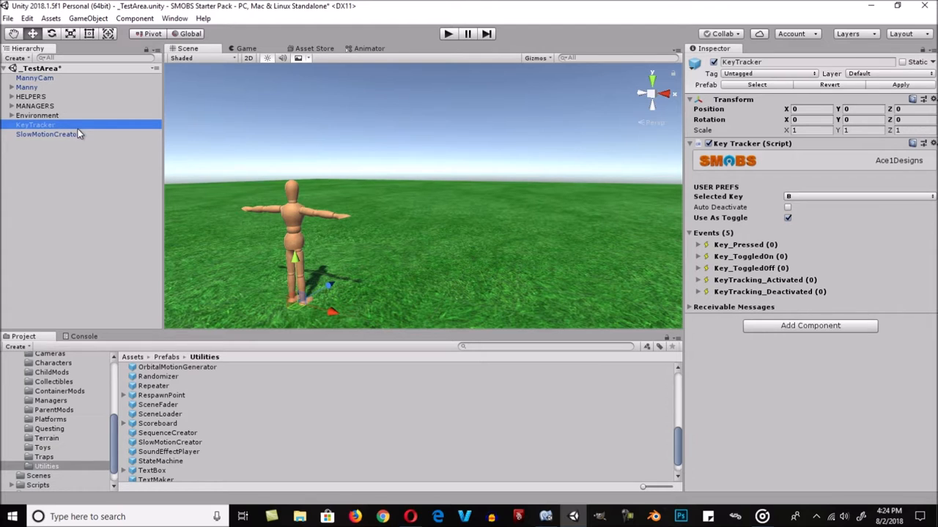
click(699, 258)
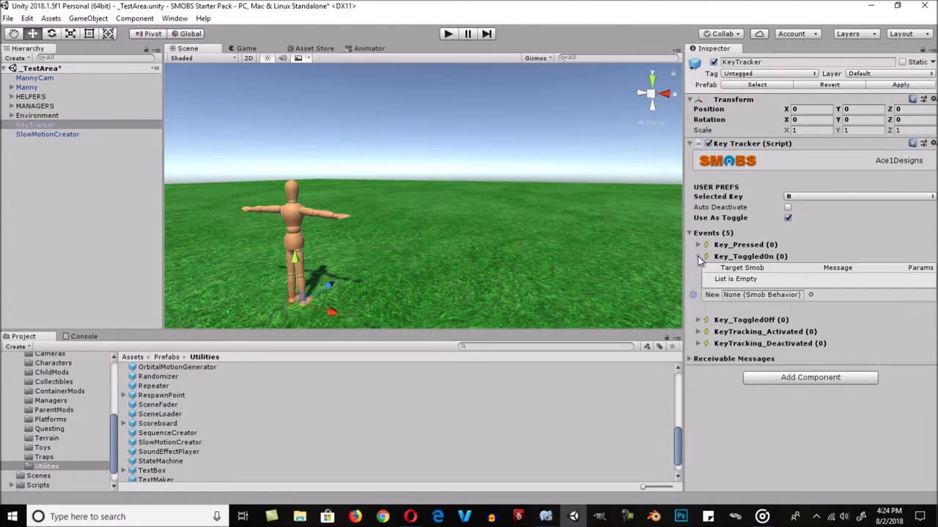
click(698, 320)
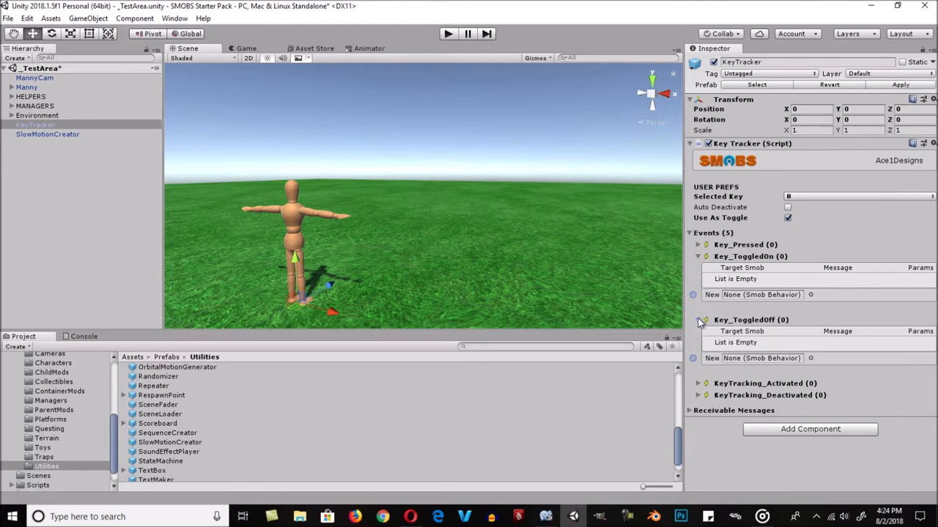
drag(76, 136, 758, 301)
click(858, 299)
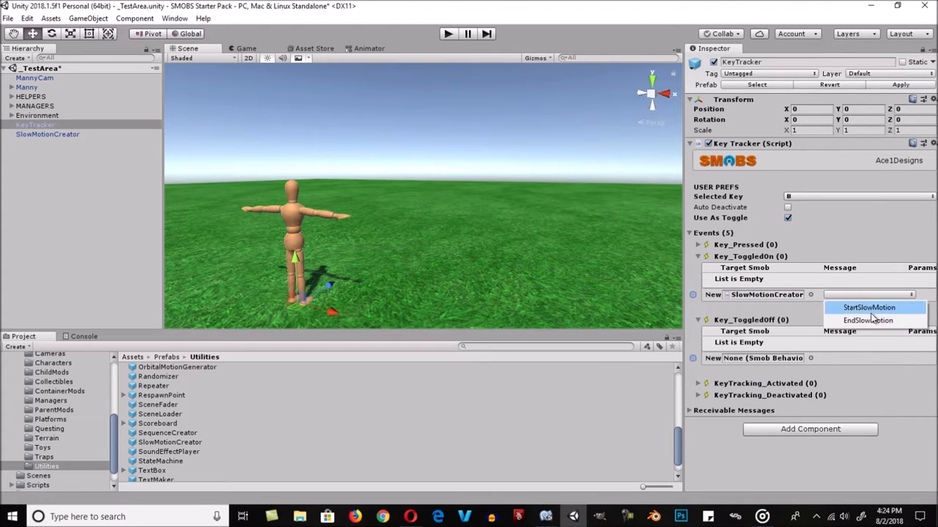
click(870, 308)
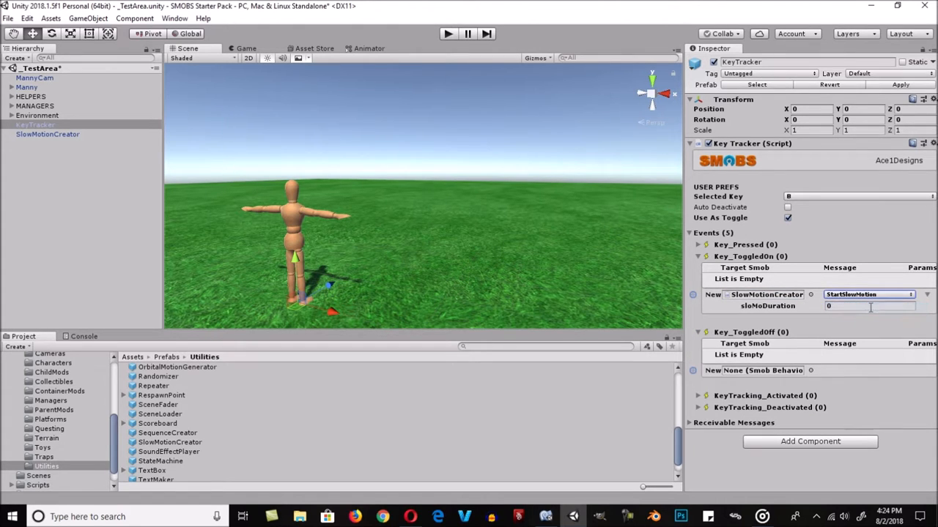
click(837, 307)
text(1000)
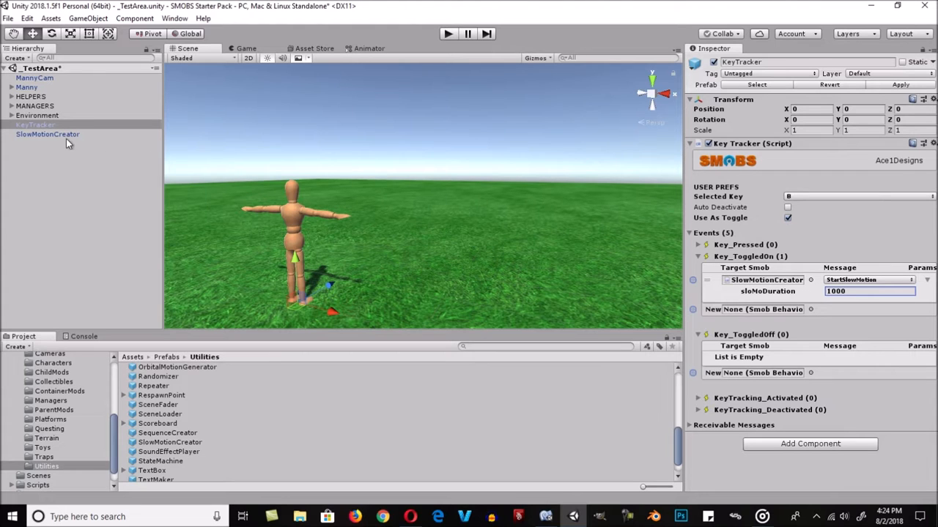
Step: Make KeyTracker's Key_ToggledOff event send EndSlowMotion to SlowMotionCreator
drag(62, 135, 823, 373)
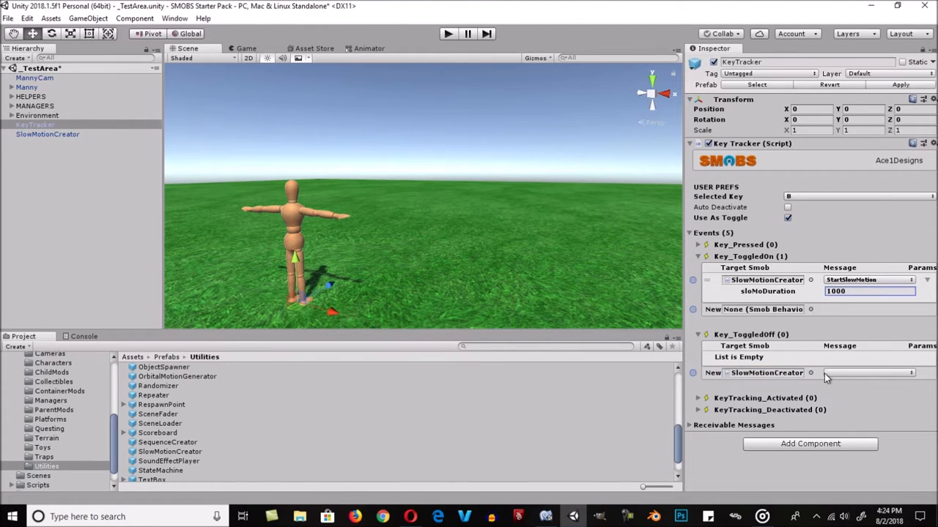
click(823, 373)
click(854, 400)
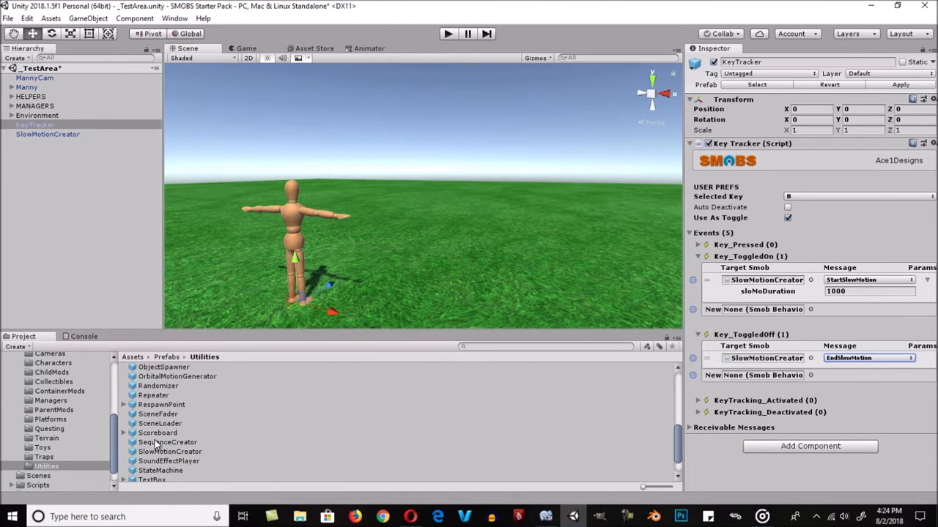
Step: Add the Initializer prefab to the scene and make its Initialized event send ActivateTracking to KeyTracker
scroll(161, 437, up, 5)
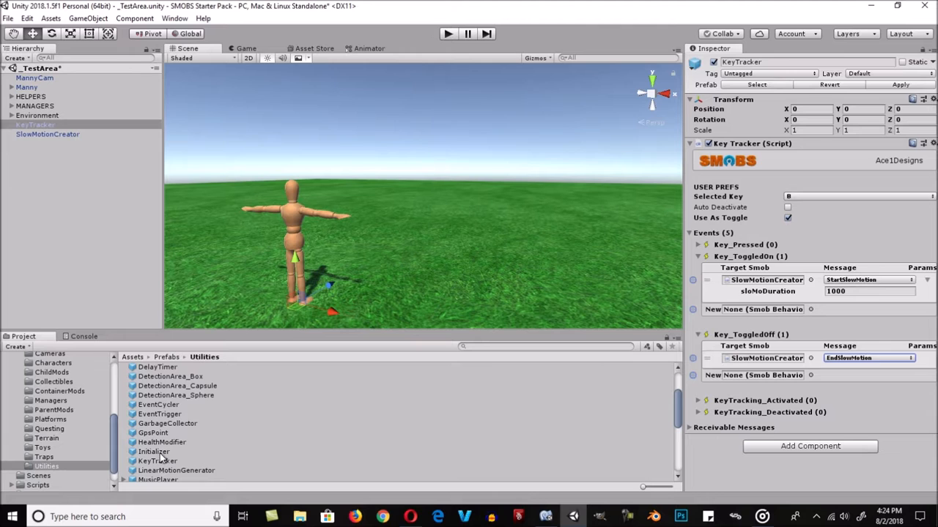
drag(159, 452, 66, 200)
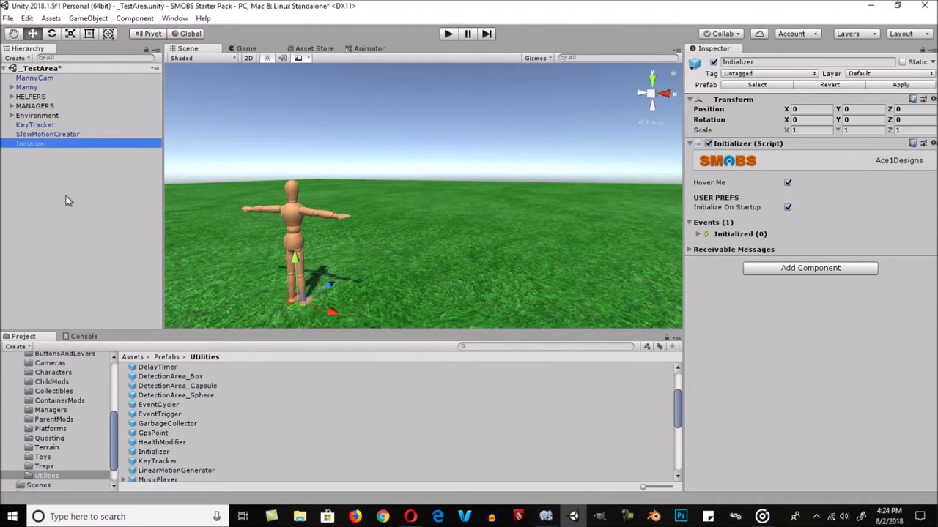
click(699, 239)
click(699, 234)
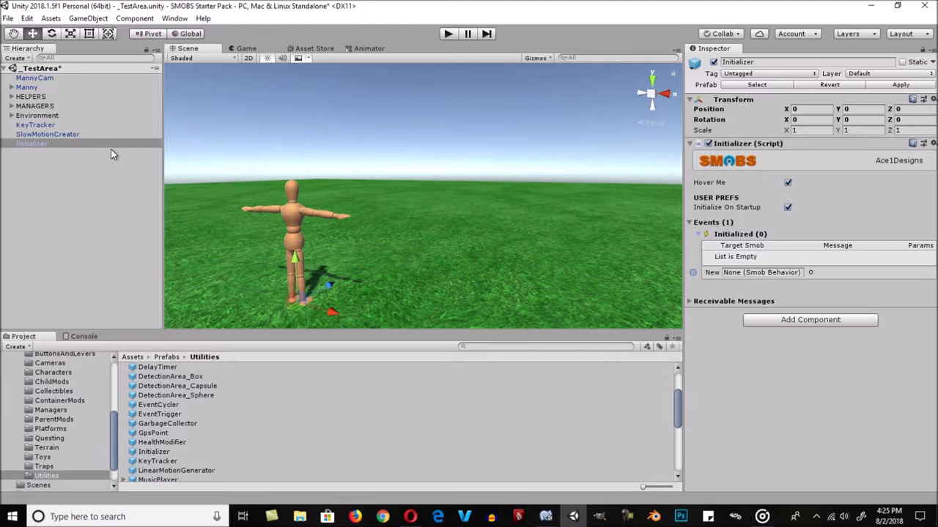
drag(46, 134, 729, 276)
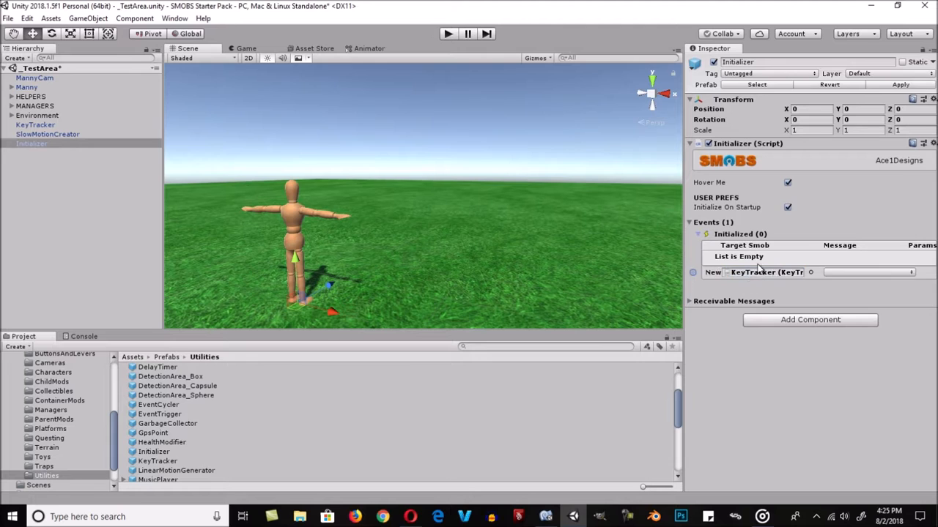
click(873, 272)
click(875, 286)
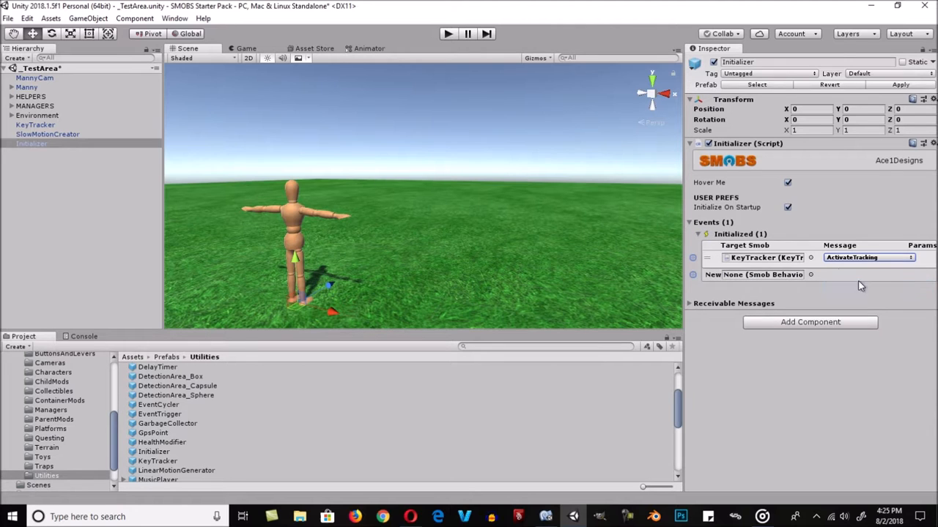
Step: Play-test the scene by running and jumping around the grass field with the Manny character
click(449, 33)
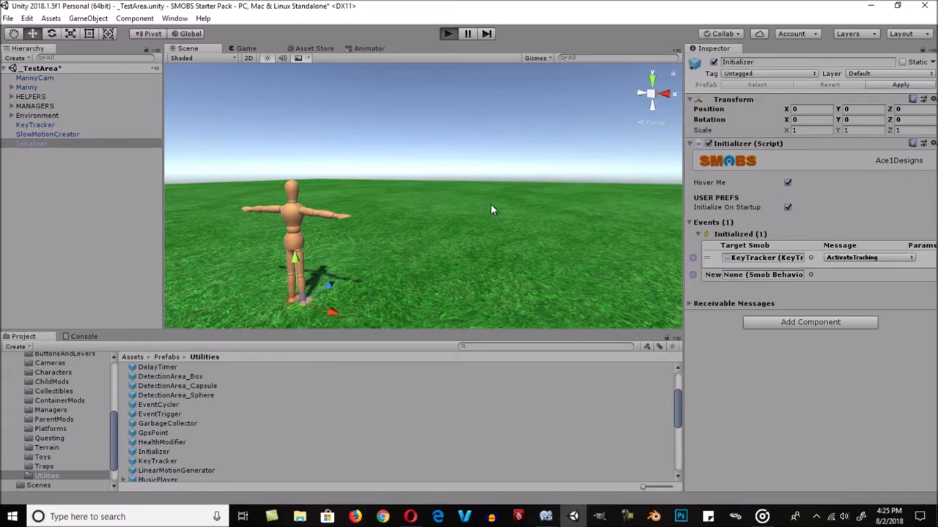
key(a)
key(w)
key(w)
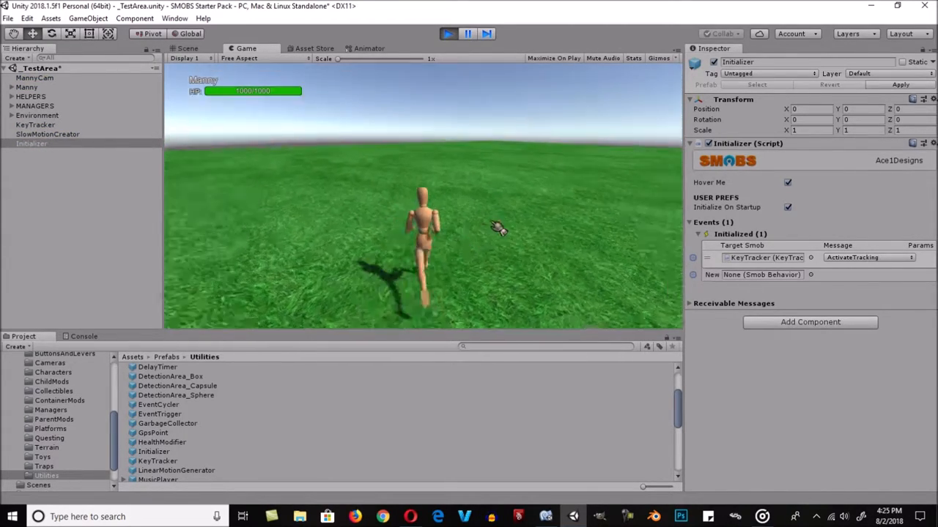
key(space)
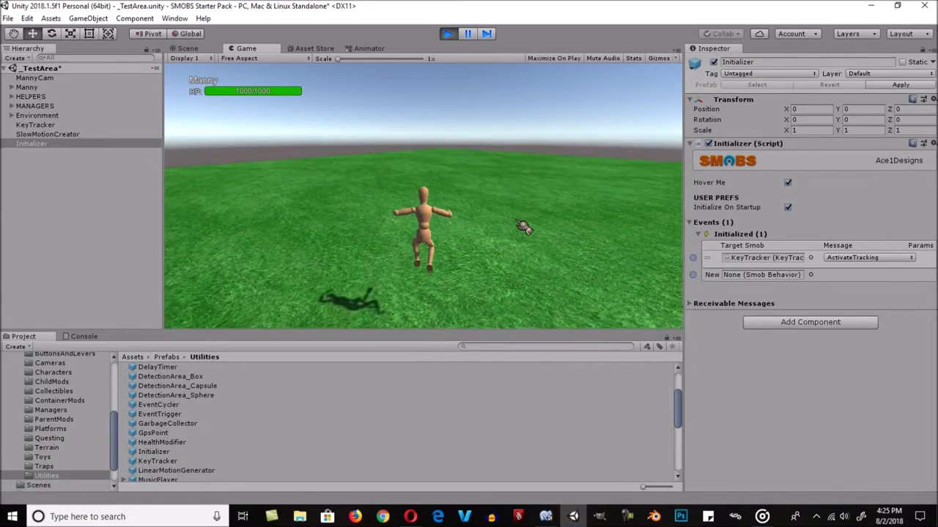
key(w)
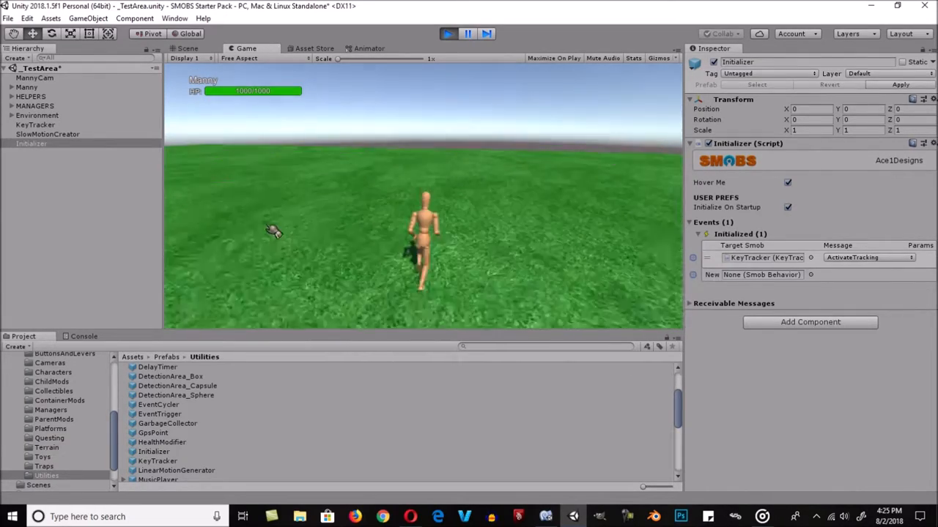
key(w)
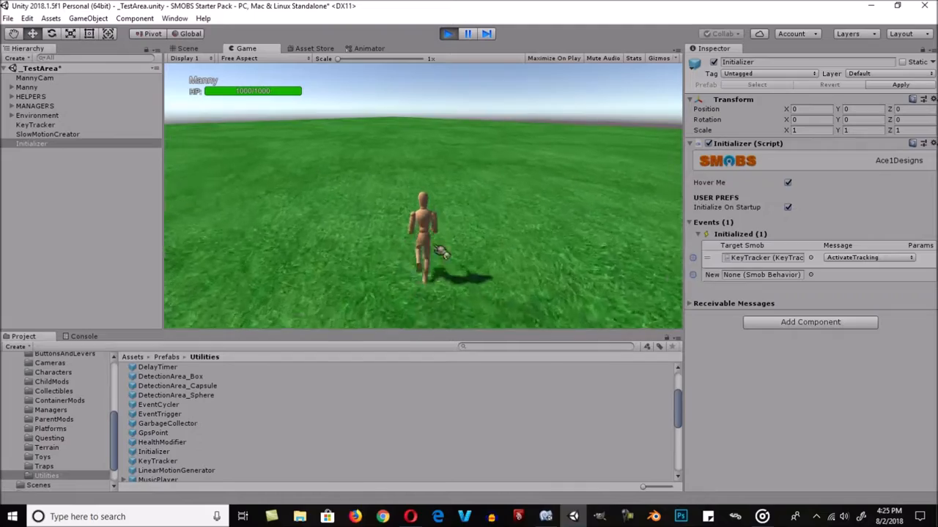
key(space)
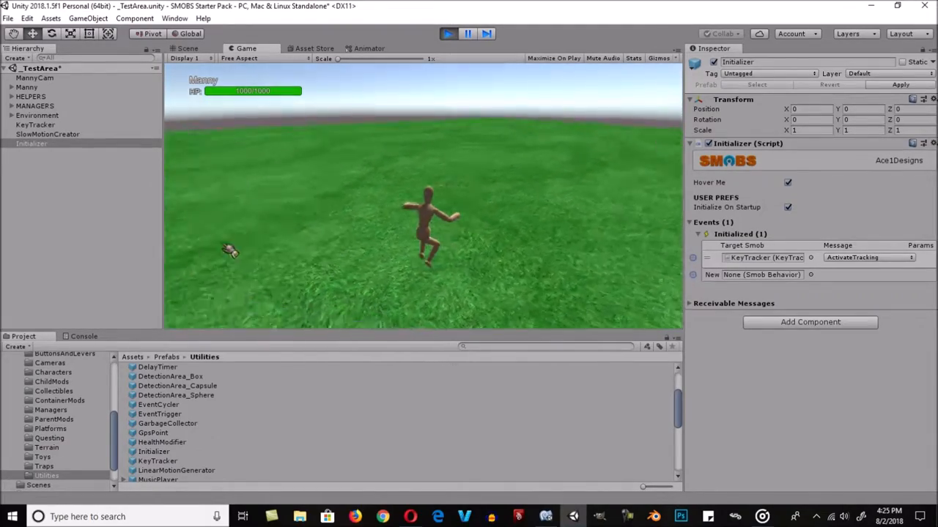
key(w)
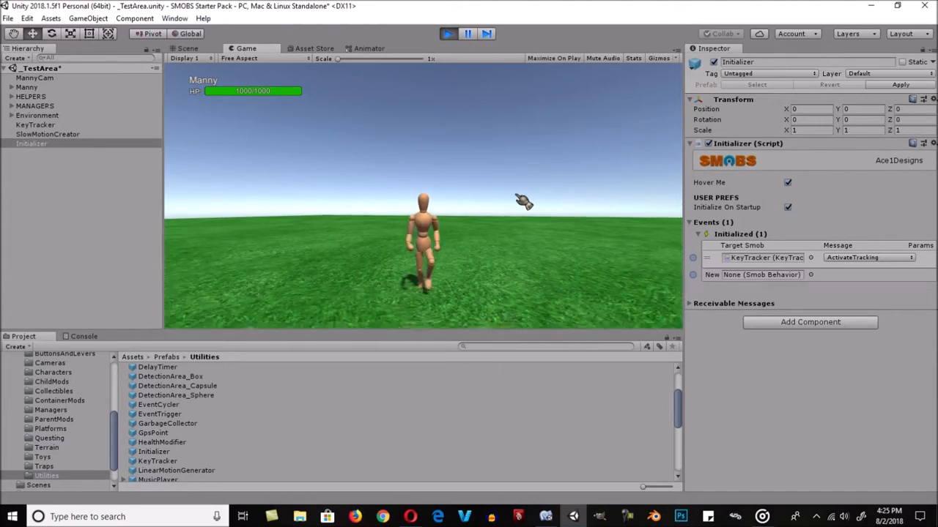
key(w)
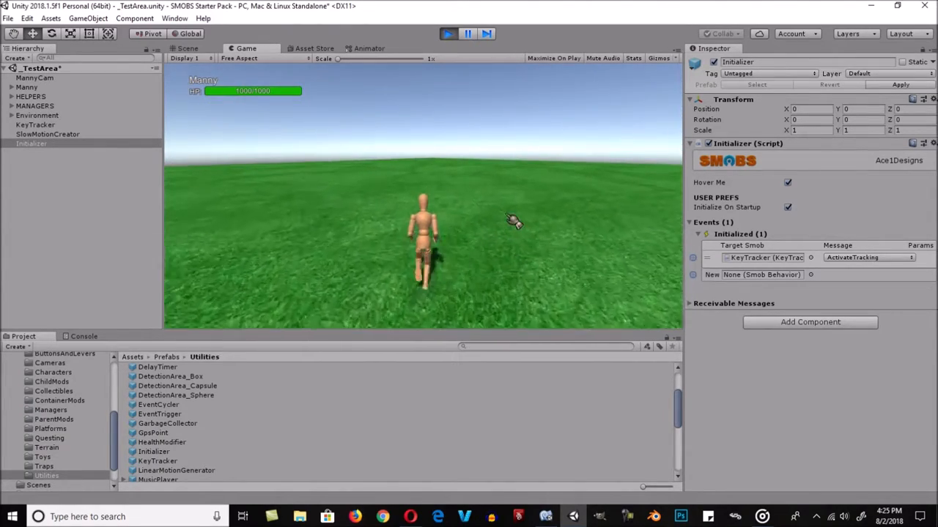
key(space)
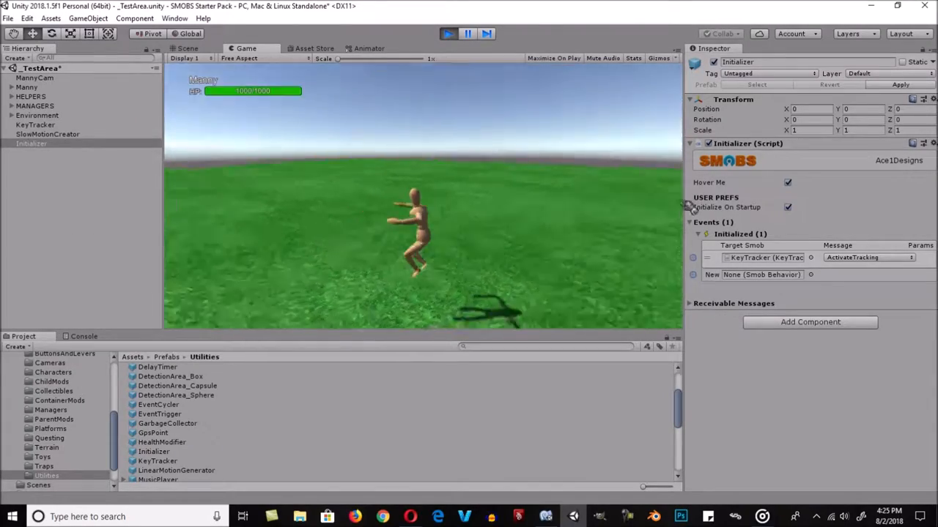